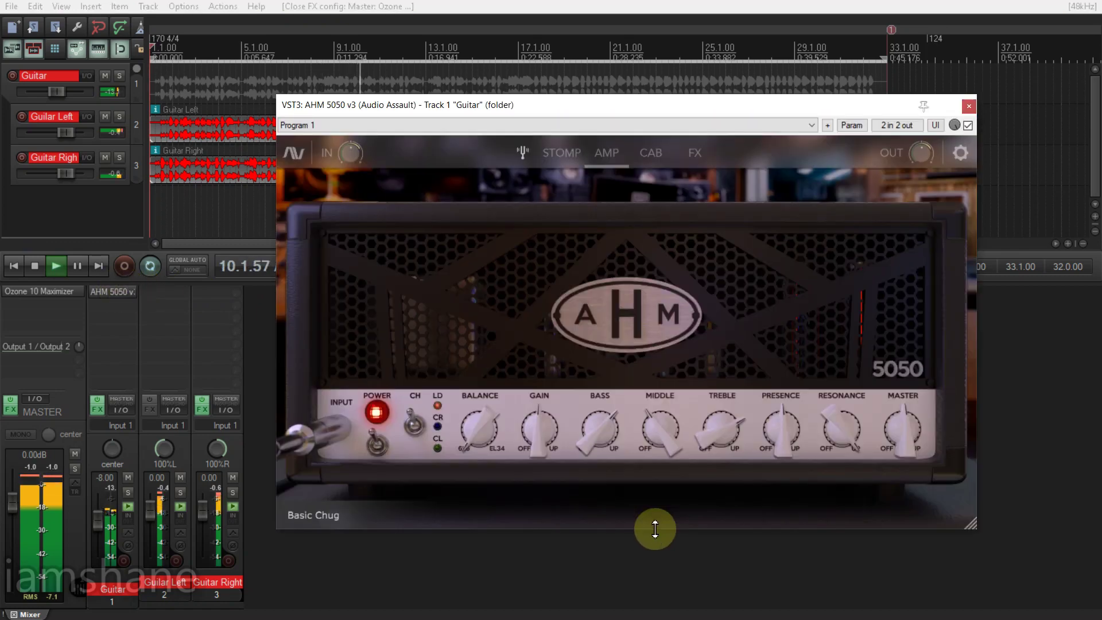
Step: Look through the amp plugin's stomp, amp, cab and effects pages, finishing on the dual cab loader
click(560, 152)
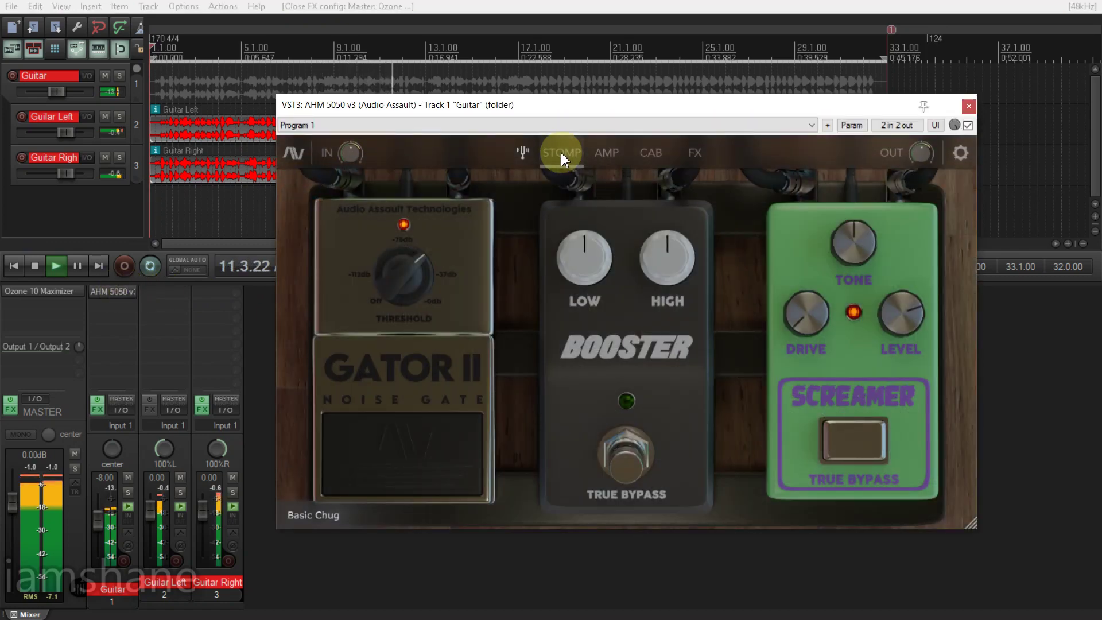
click(606, 152)
click(651, 153)
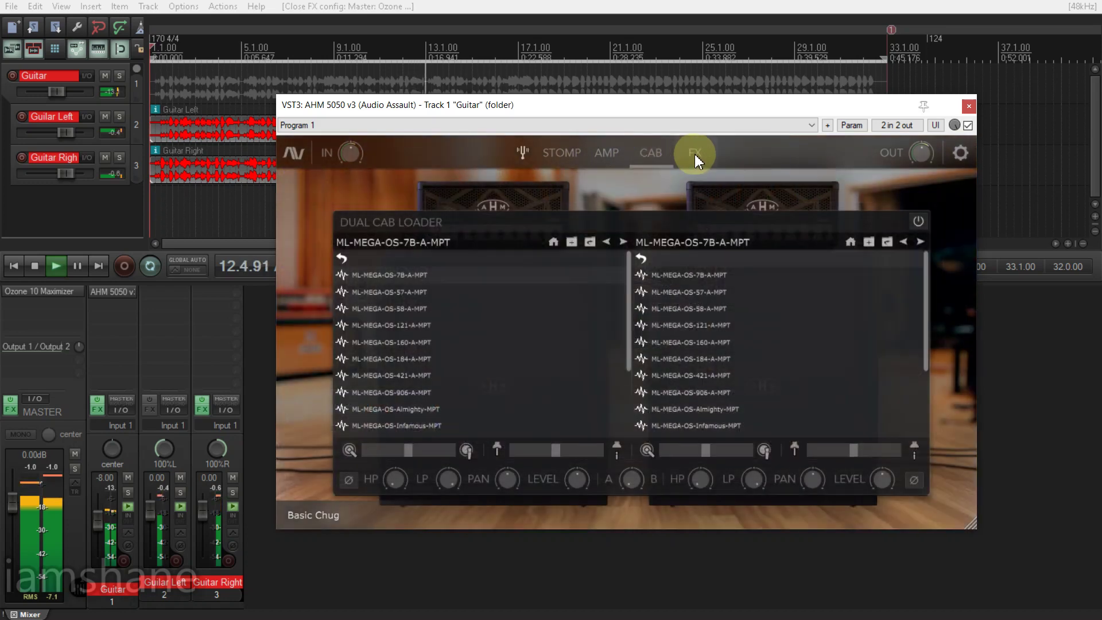
click(694, 153)
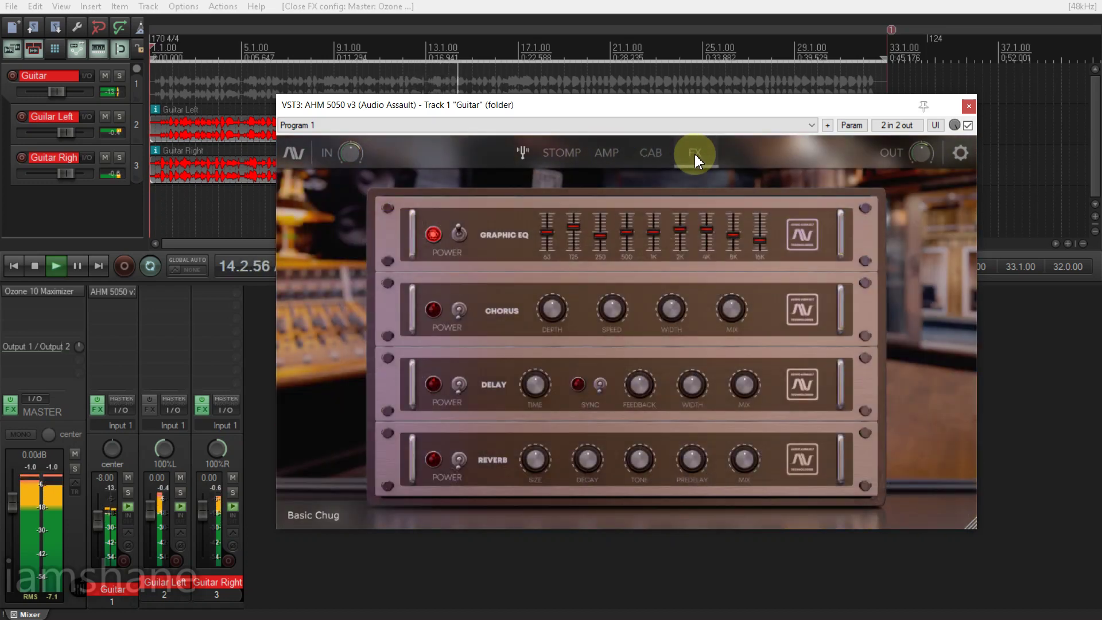
click(655, 153)
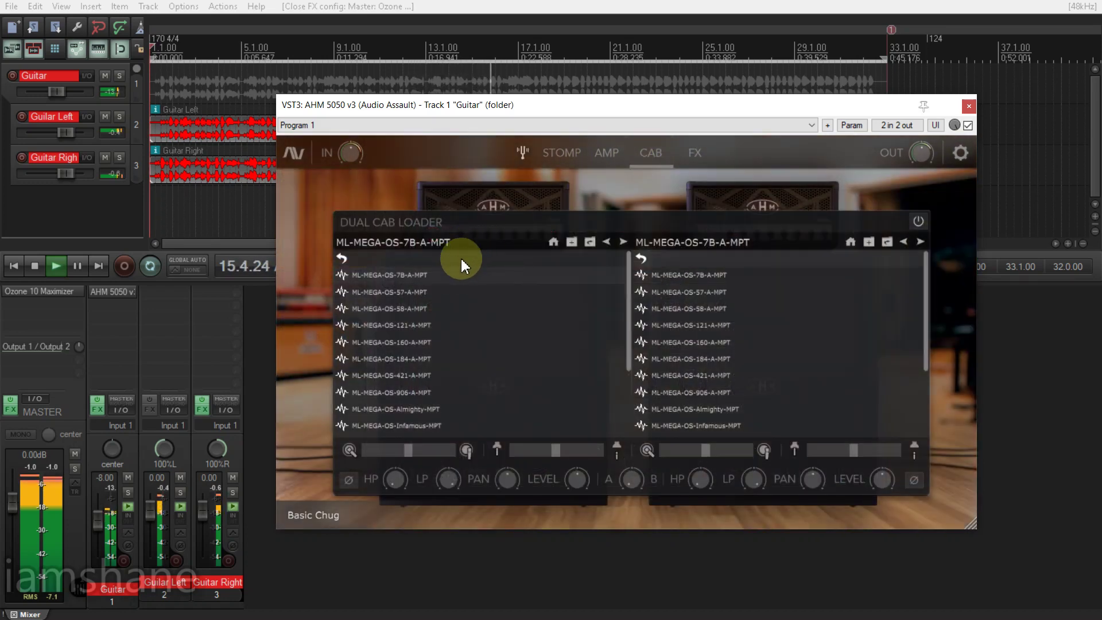
Step: Audition the first cab slot's impulse responses one by one from ML-MEGA-OS-57-A-MPT to ML-MEGA-OS-Almighty-MPT during playback
click(623, 241)
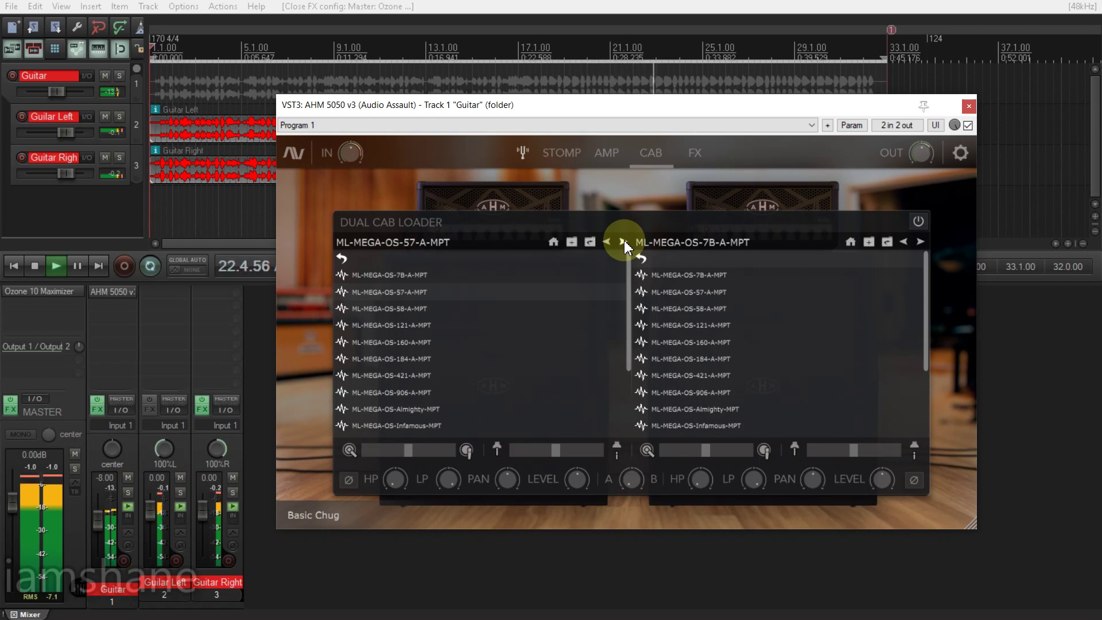
click(624, 242)
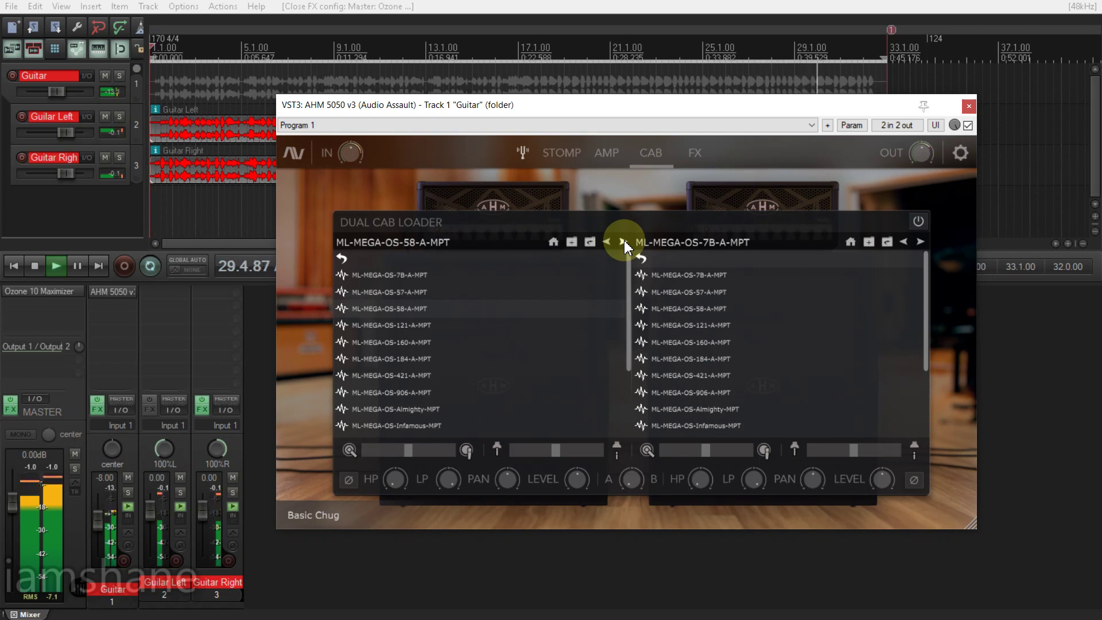
click(624, 242)
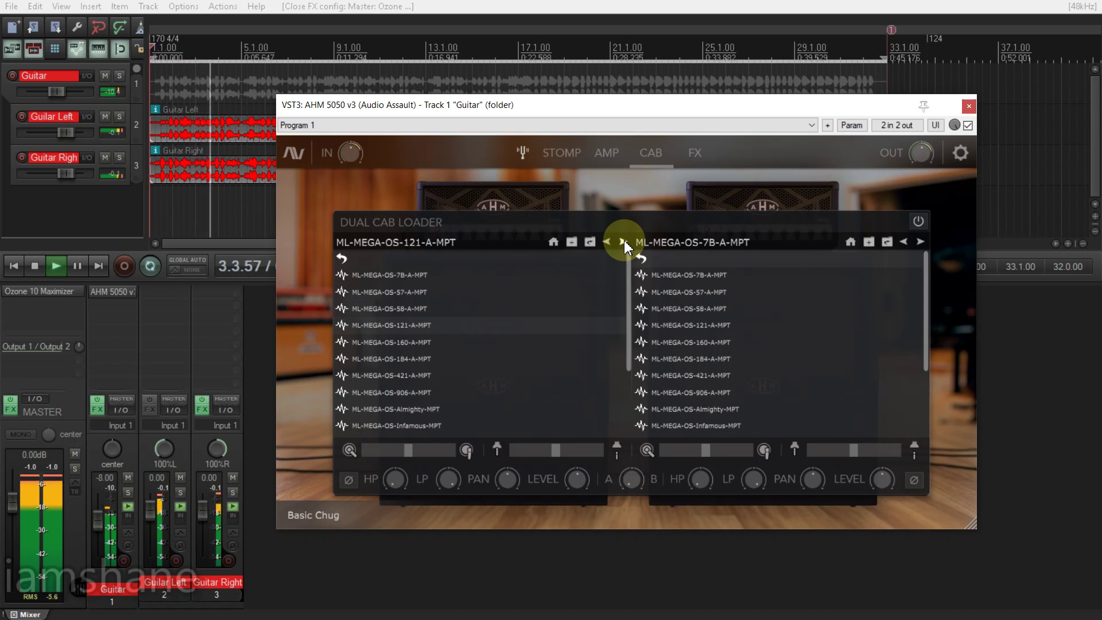
click(623, 242)
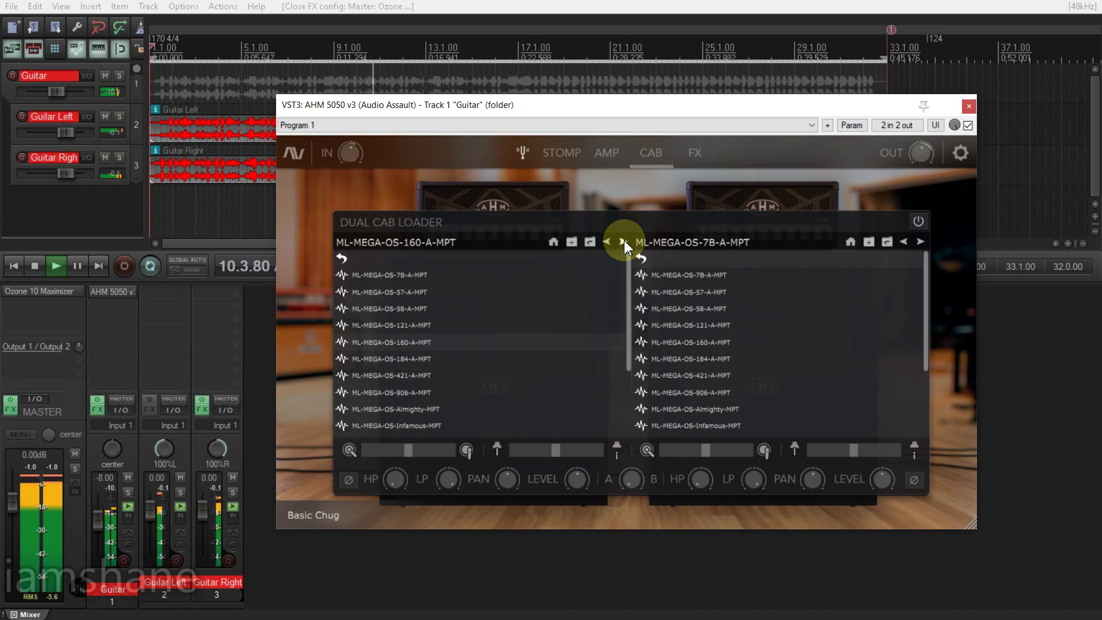
click(623, 242)
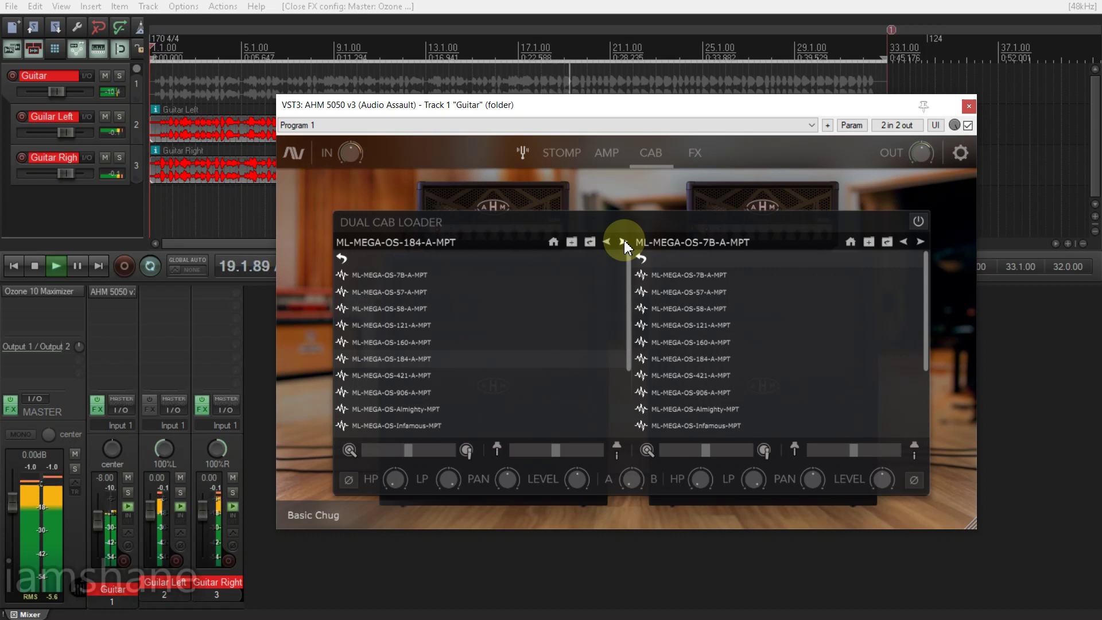
click(623, 242)
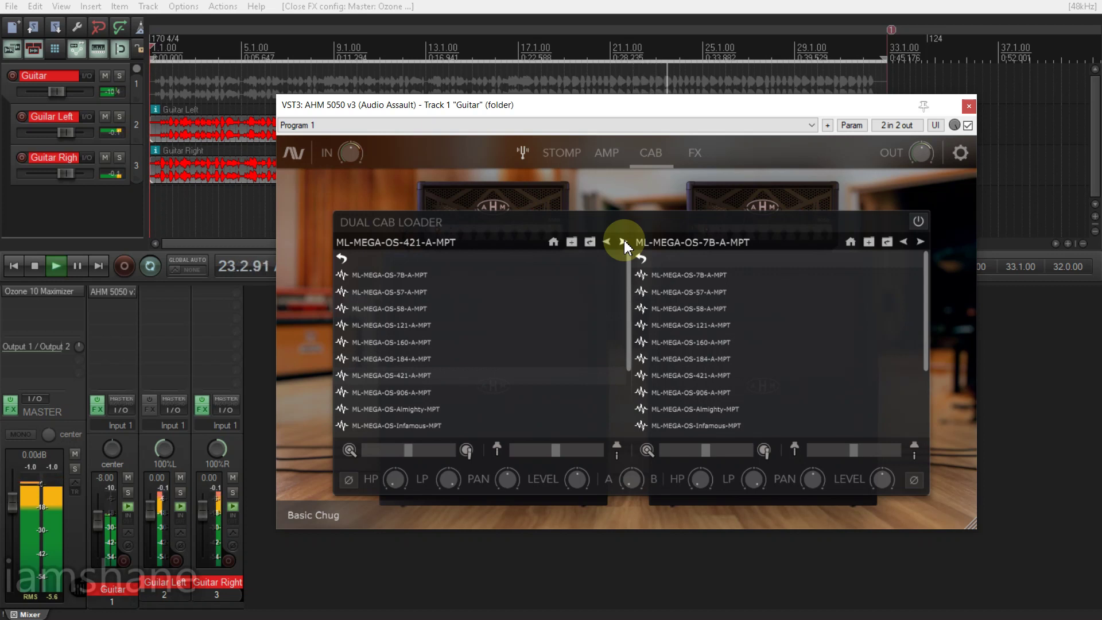
click(623, 241)
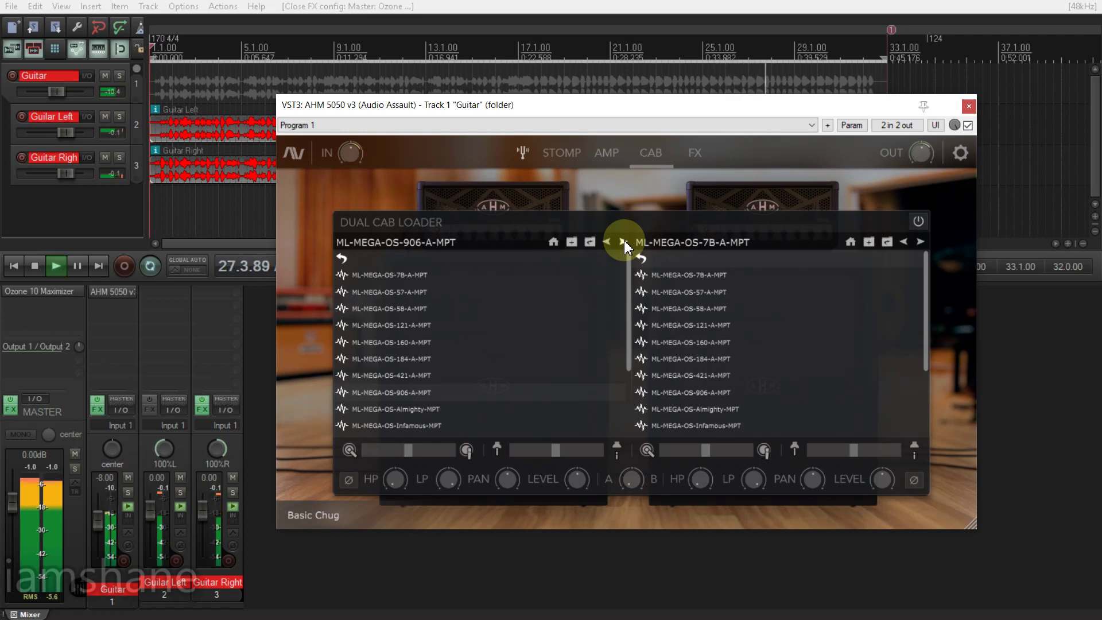
click(623, 242)
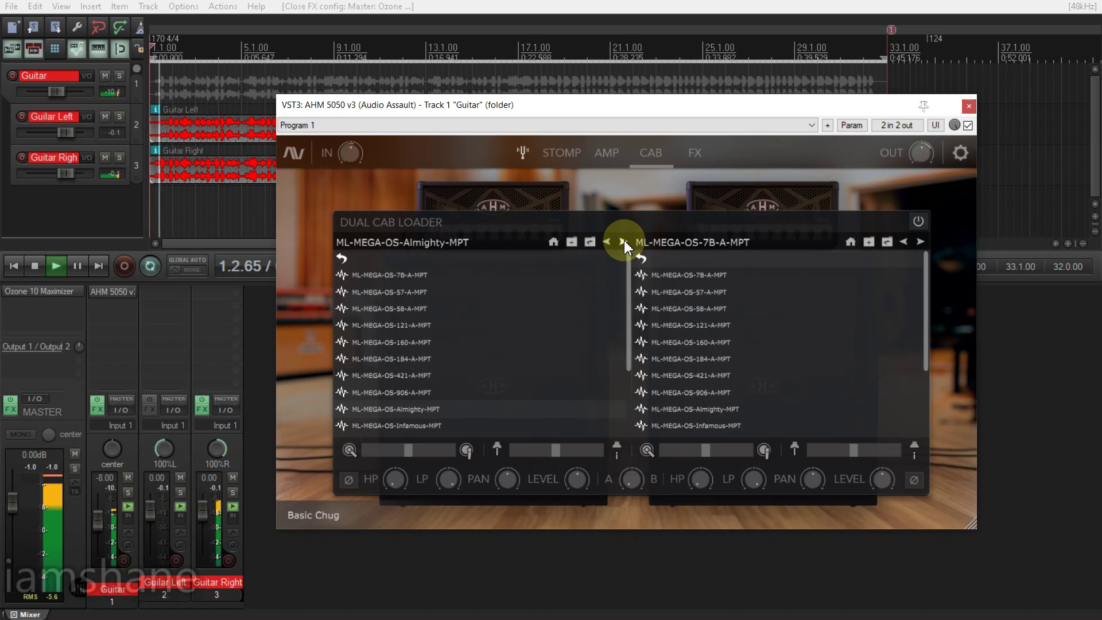
Step: Audition the first cab slot's remaining impulse responses from ML-MEGA-OS-Infamous-MPT to ML-MEGA-OS-Supreme-MPT one by one
click(624, 242)
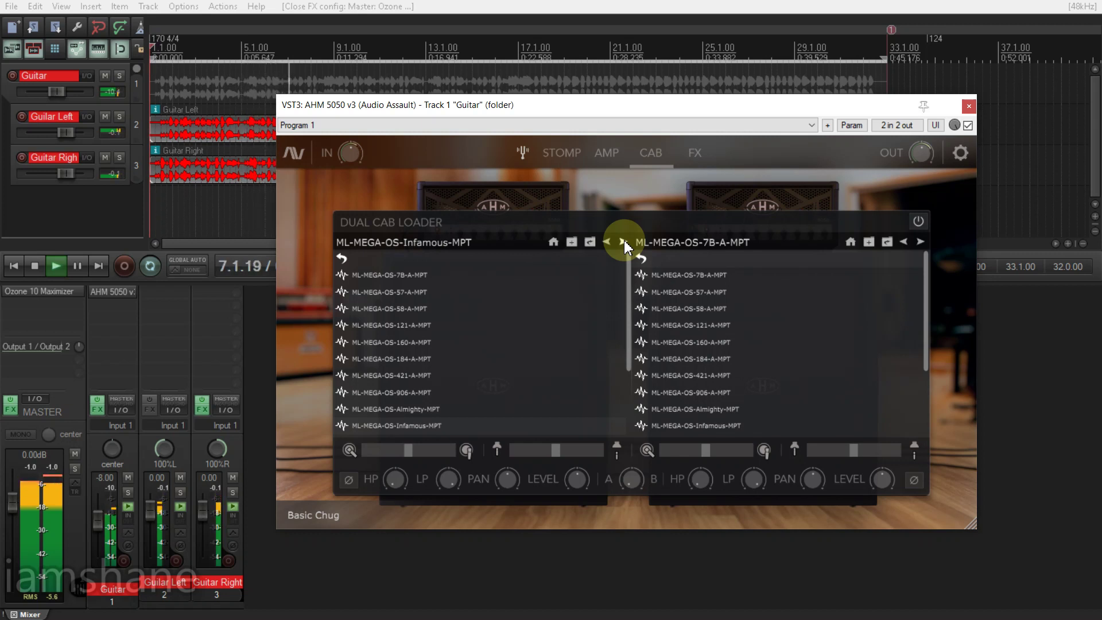
click(624, 241)
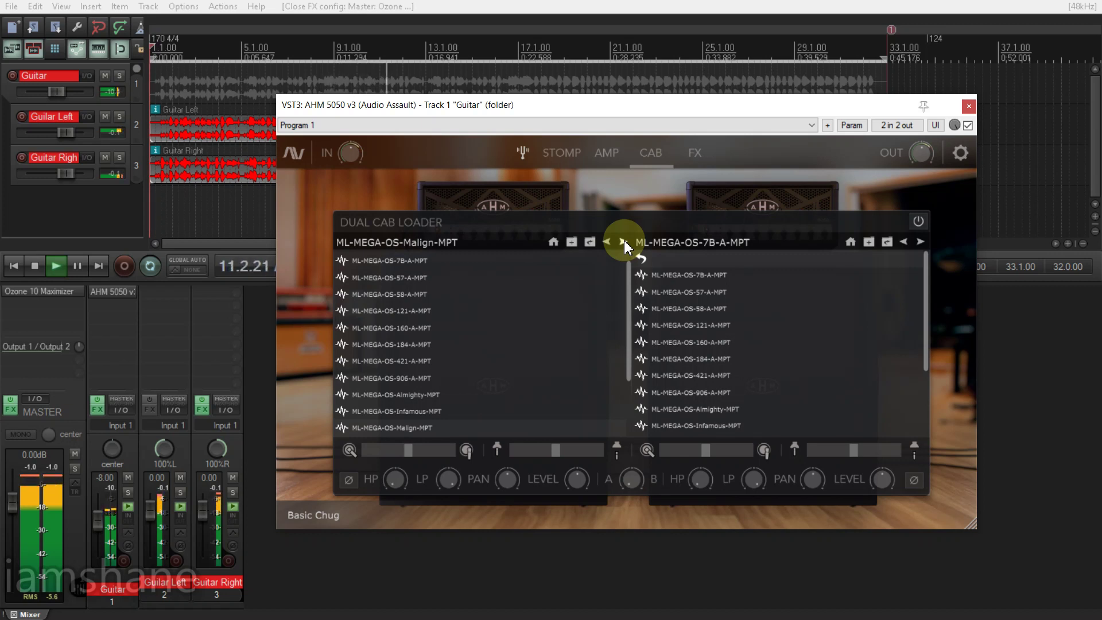
click(624, 242)
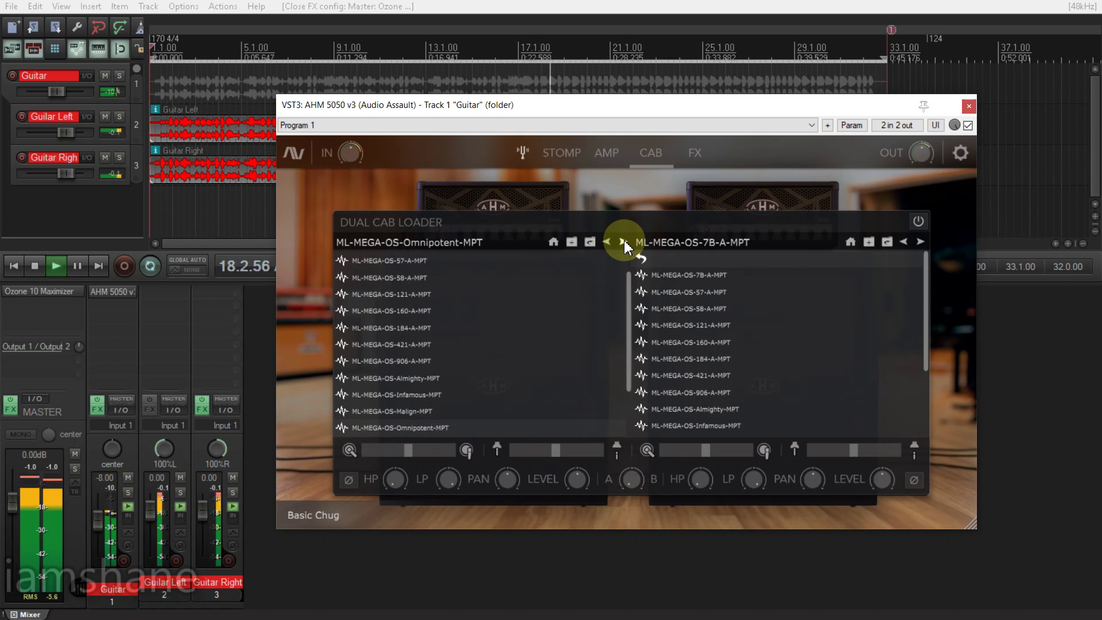
click(623, 243)
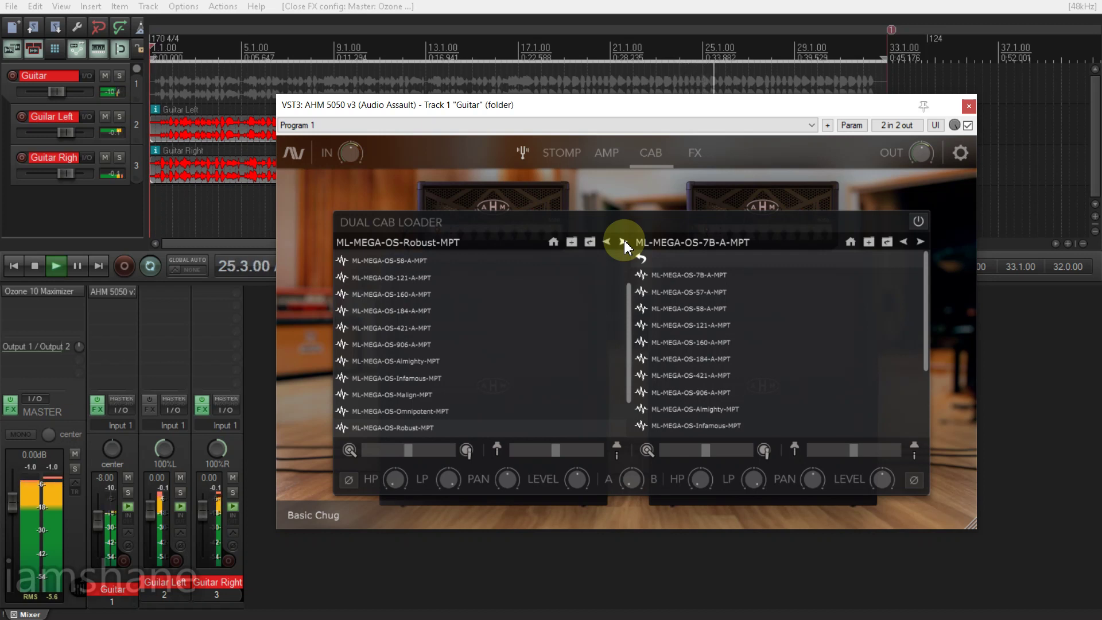
click(623, 242)
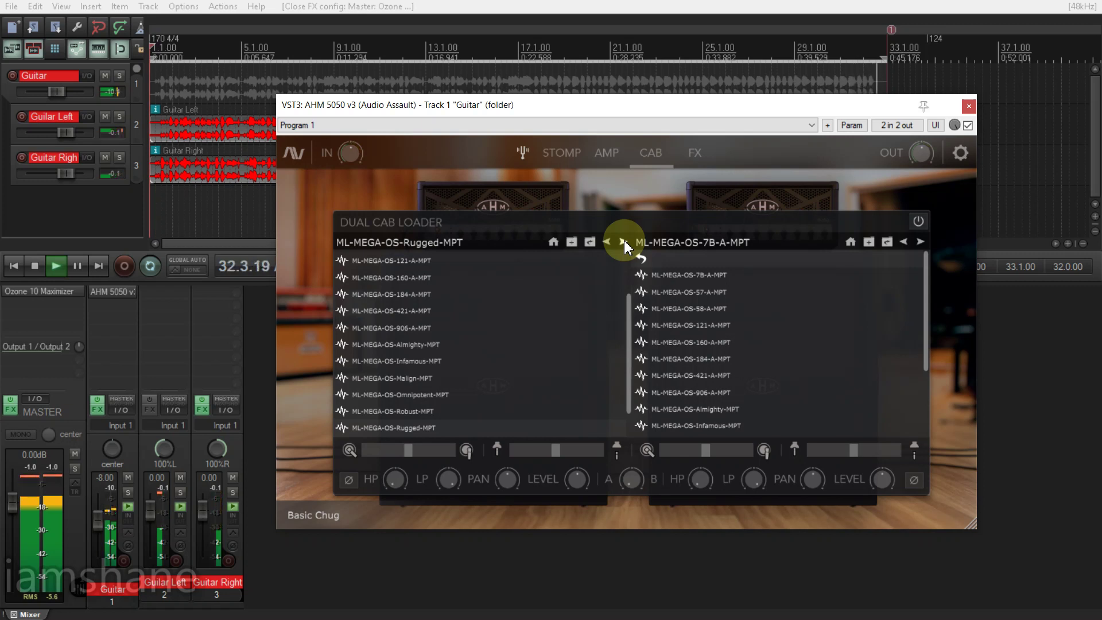
click(624, 243)
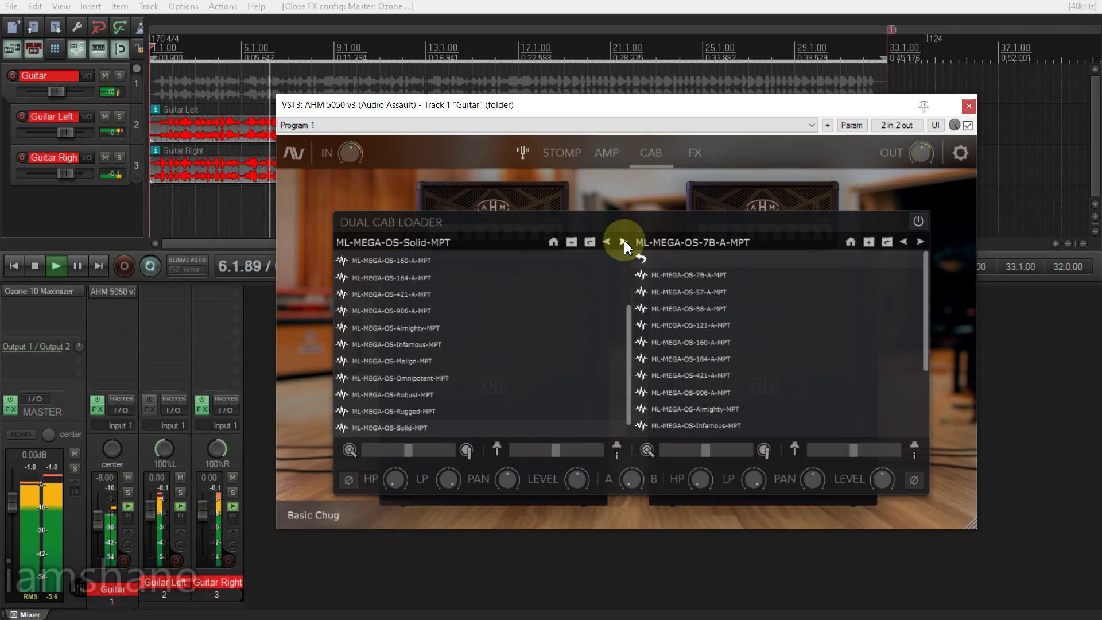
click(624, 243)
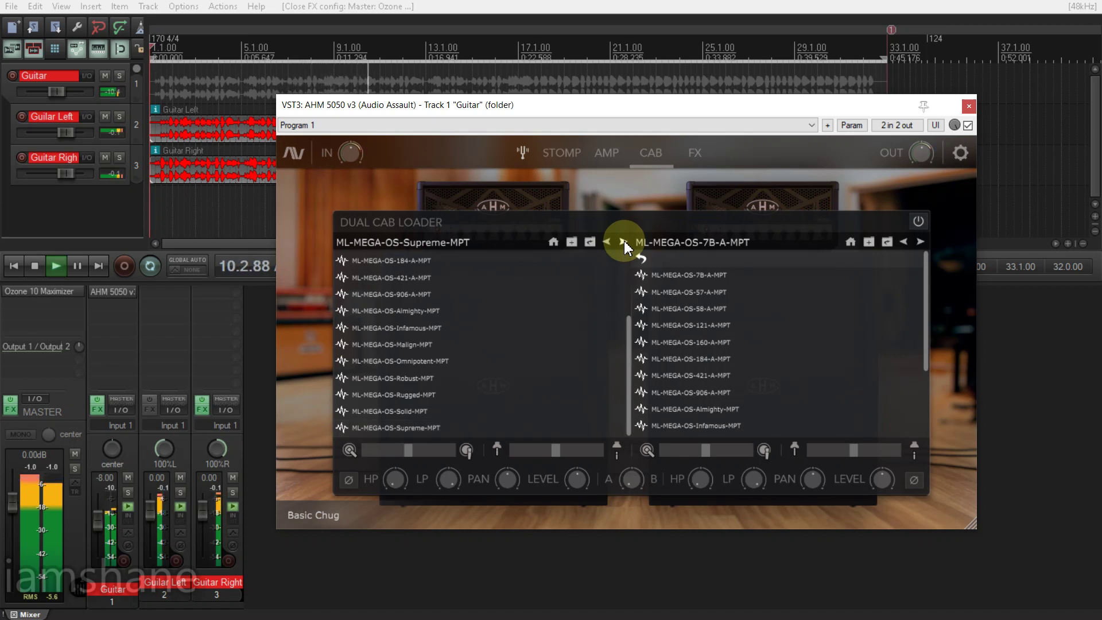
Step: Load ML-MEGA-OS-7B-A-MPT back into the first cab slot and reset the A/B blend to its default
click(623, 242)
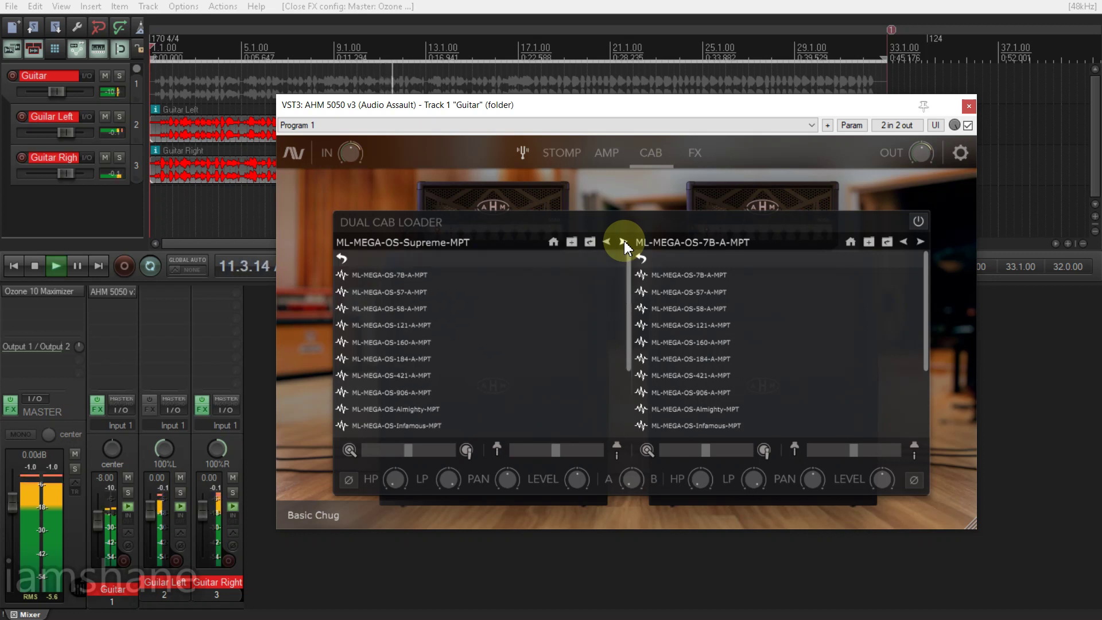
click(422, 277)
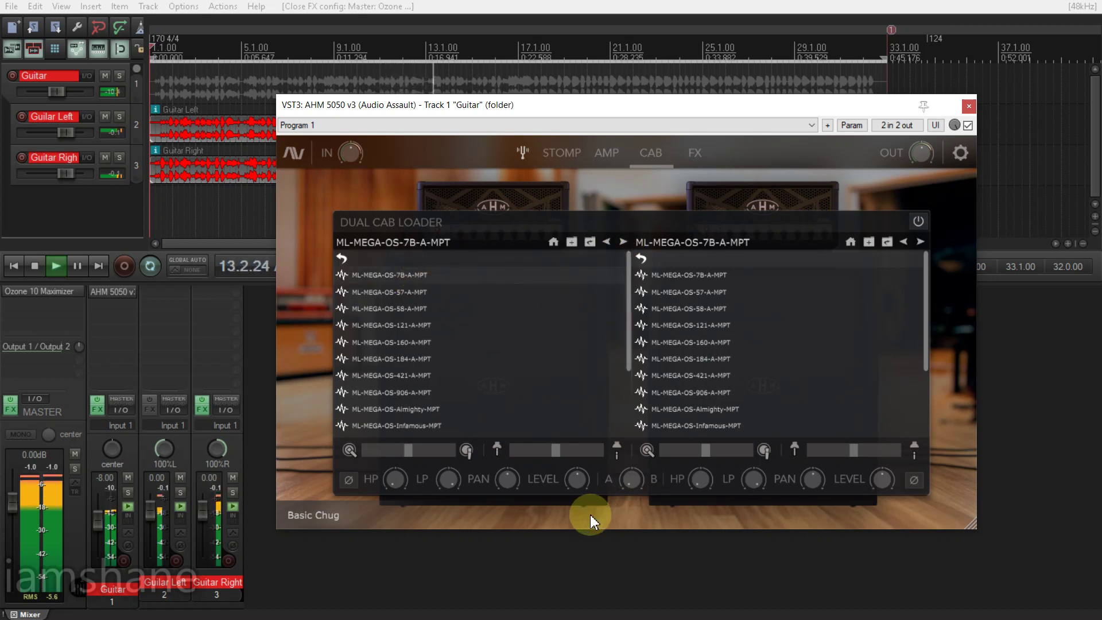
double_click(629, 480)
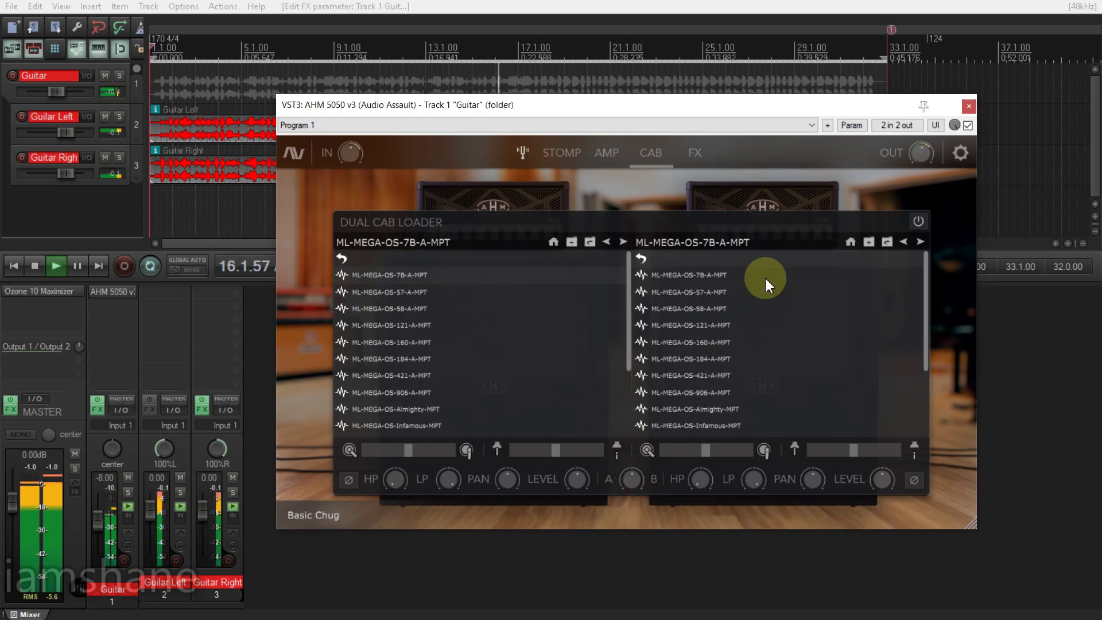
Step: Audition the second cab slot's impulse responses in order from ML-MEGA-OS-57-A-MPT to ML-MEGA-OS-160-A-MPT against the first cab
click(920, 242)
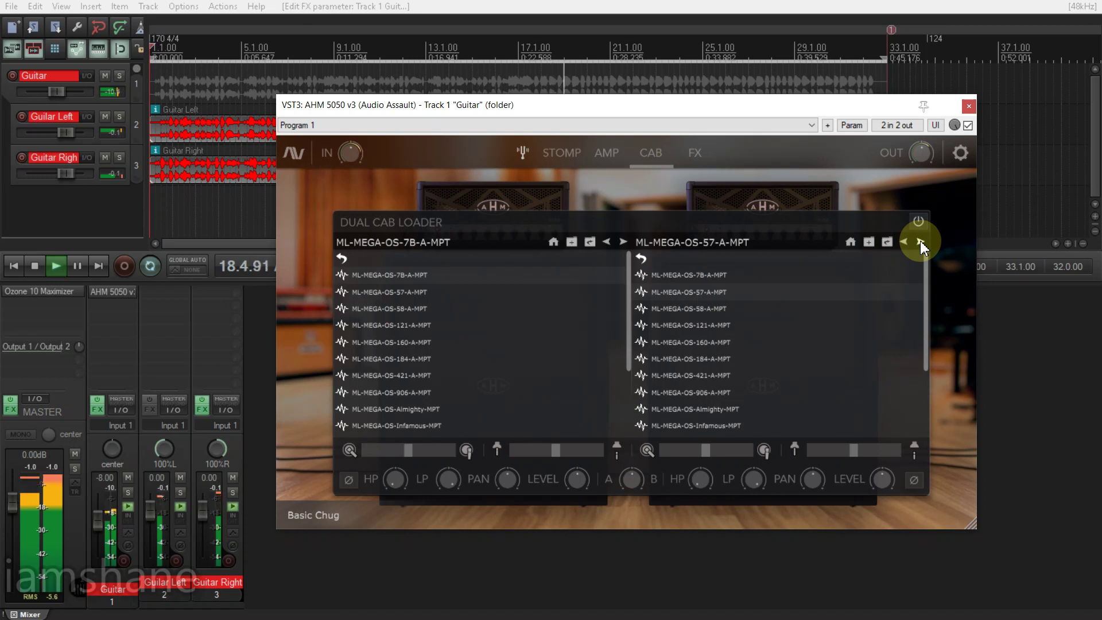
click(921, 241)
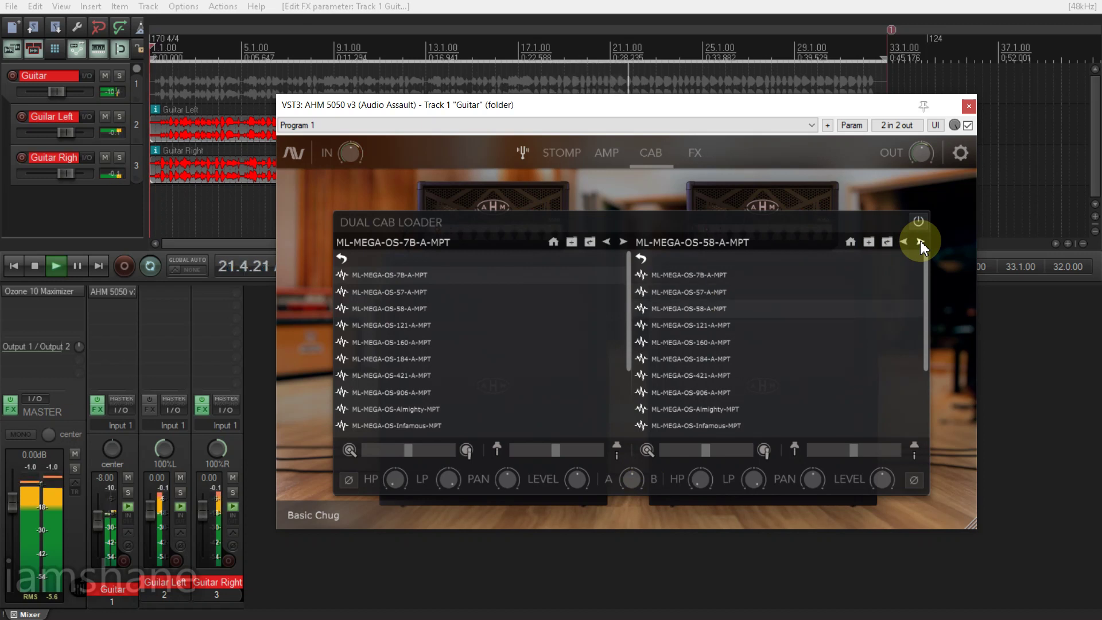
click(920, 241)
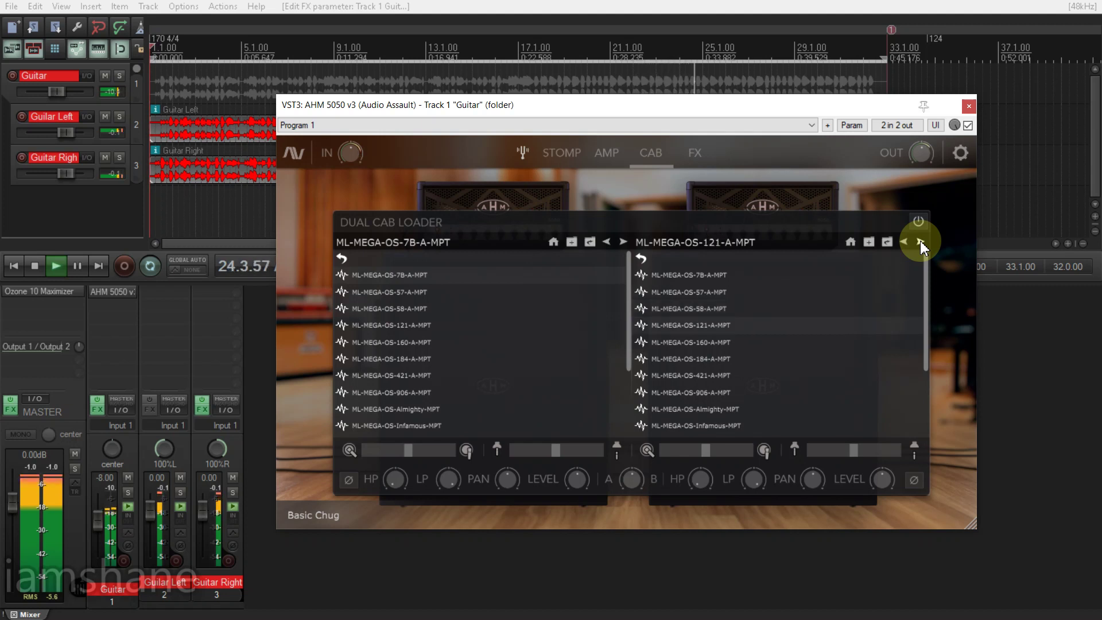
click(921, 241)
Step: Try ML-MEGA-OS-160-A-MPT in the first cab slot with ML-MEGA-OS-Malign-MPT in the second
click(409, 343)
click(707, 377)
scroll(758, 379, down, 2)
click(717, 344)
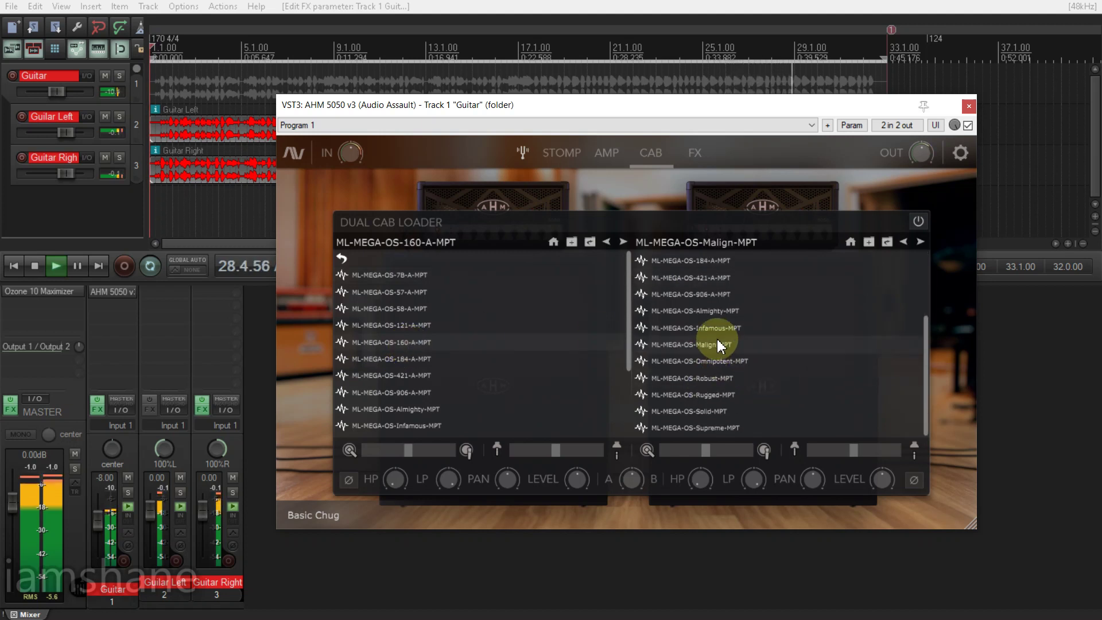
Step: Load ML-MEGA-OS-421-A-MPT in the first cab slot and ML-MEGA-OS-Rugged-MPT in the second, adjusting the A/B blend slightly
click(401, 376)
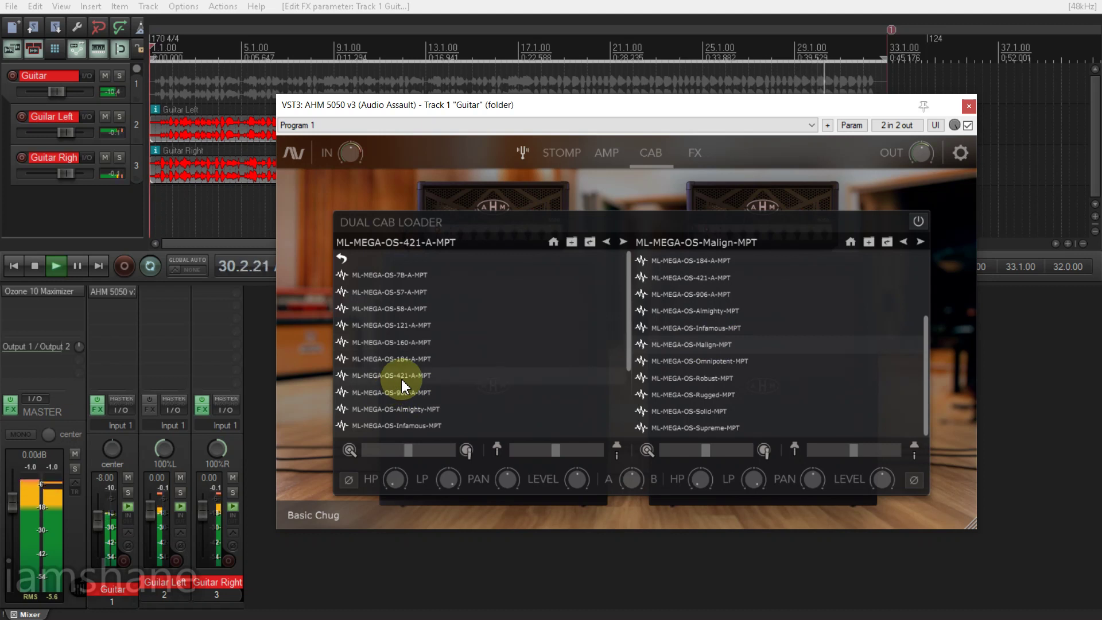
mouse_move(630, 480)
mouse_down()
mouse_move(630, 466)
mouse_move(638, 479)
mouse_up()
mouse_move(638, 479)
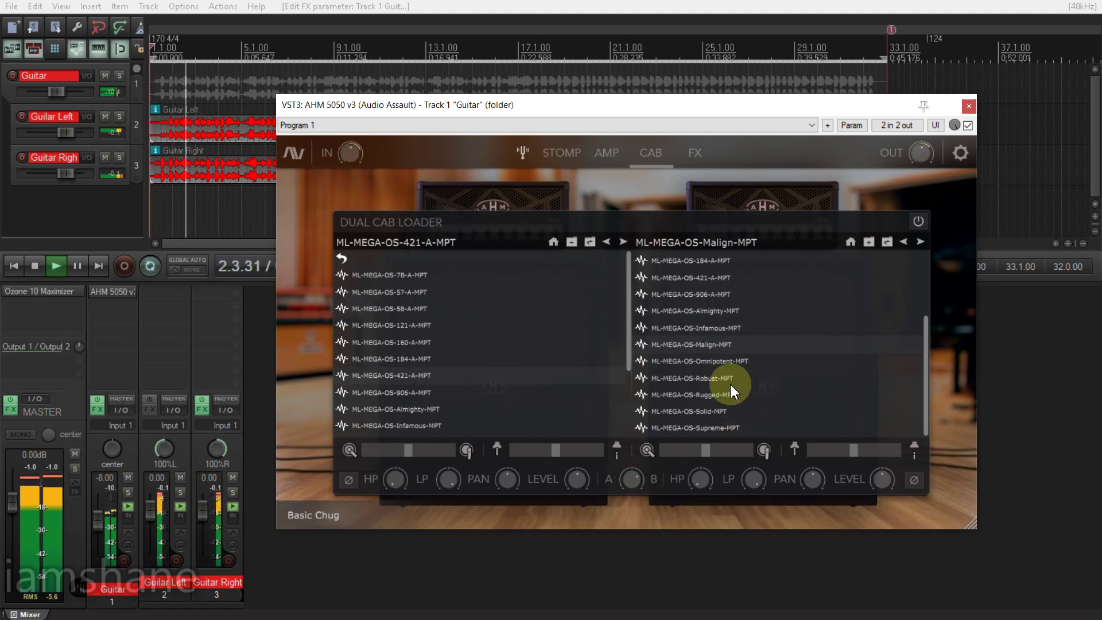
click(718, 395)
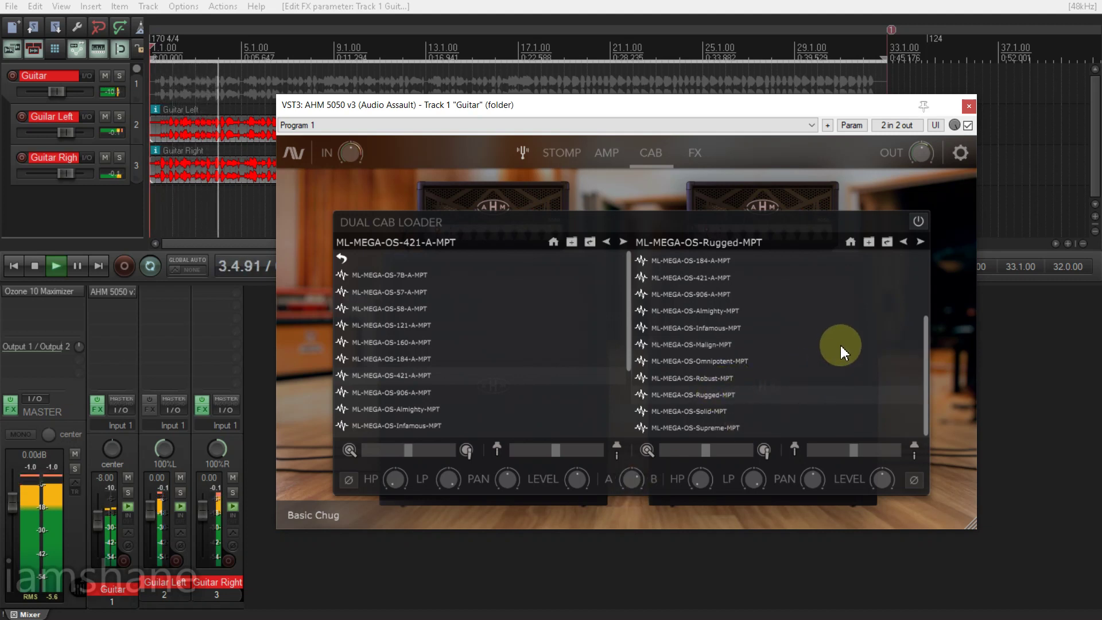
Step: Try ML-MEGA-OS-Almighty-MPT and ML-MEGA-OS-Omnipotent-MPT in the first cab slot, and pair the latter with ML-MEGA-OS-Supreme-MPT in the second
click(420, 408)
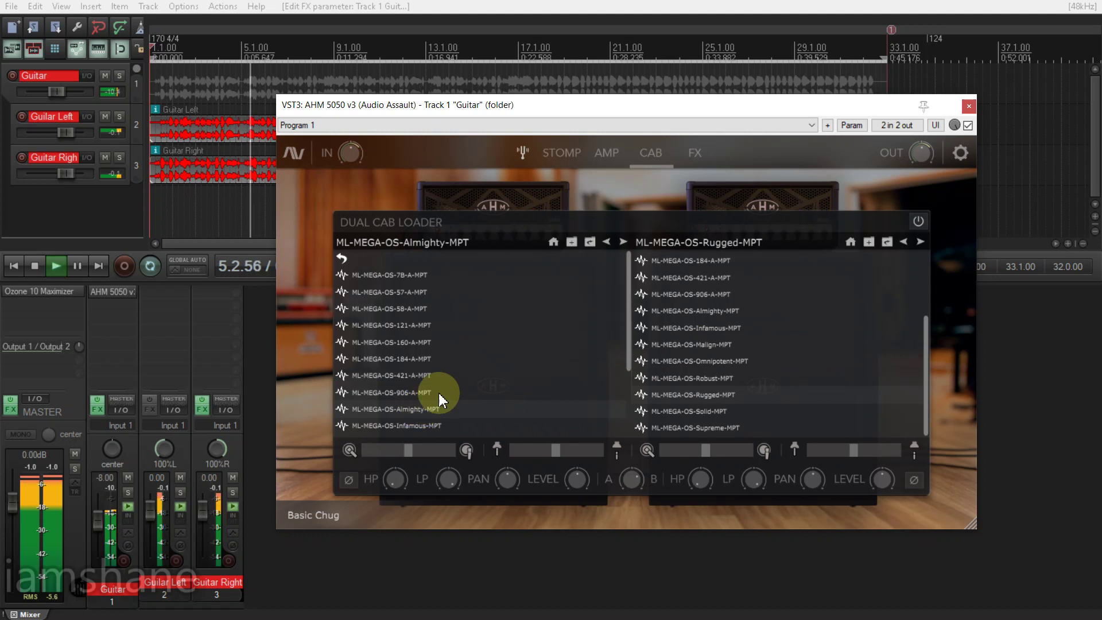
scroll(488, 336, down, 3)
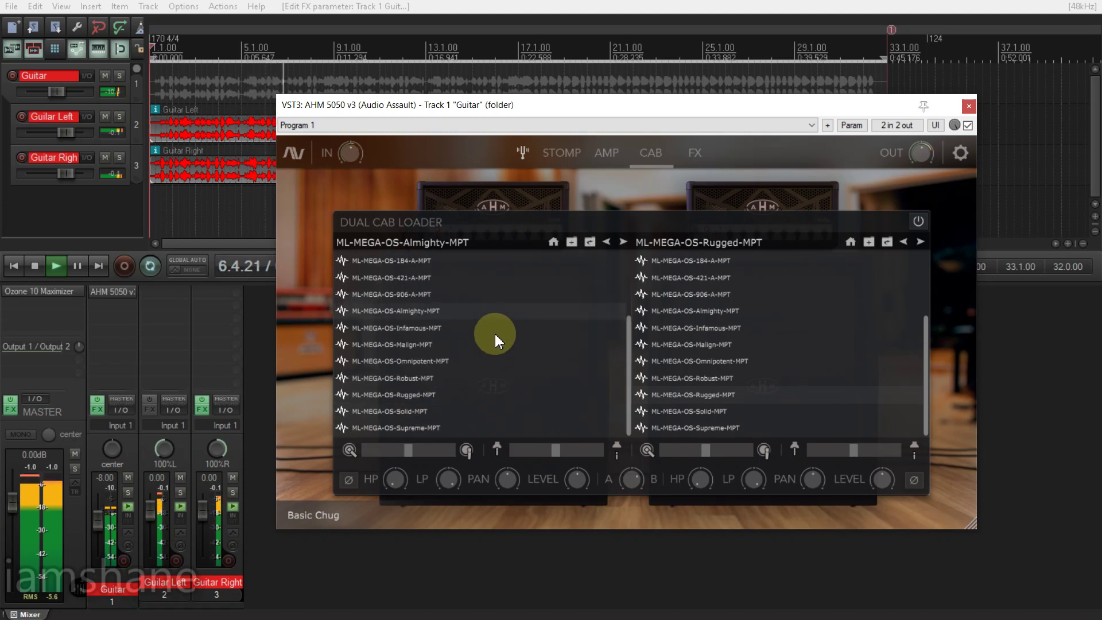
click(423, 364)
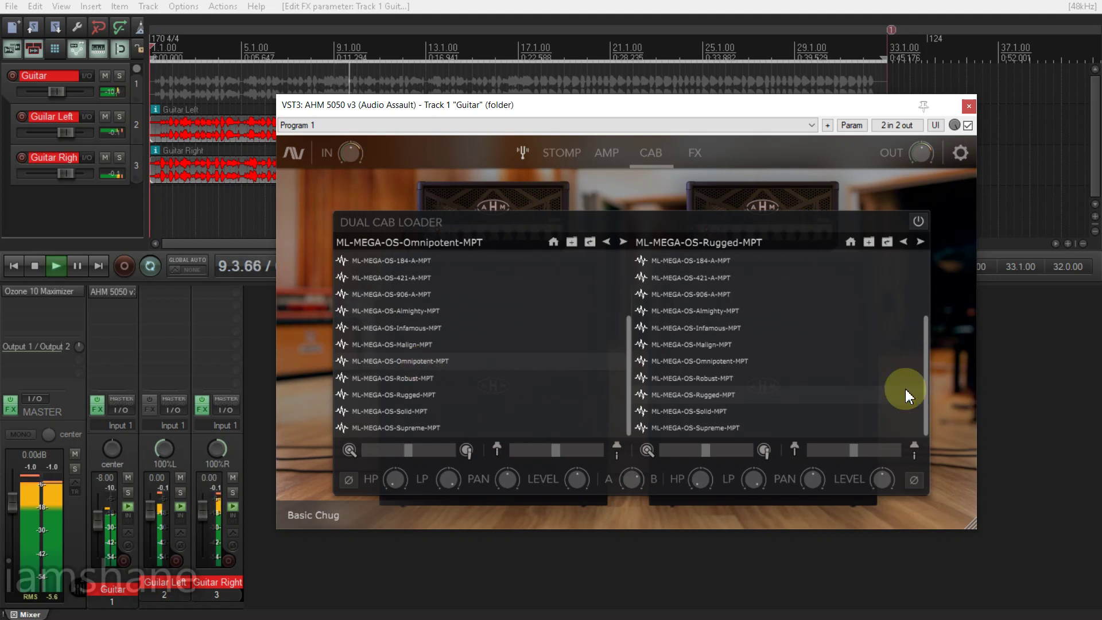
click(724, 428)
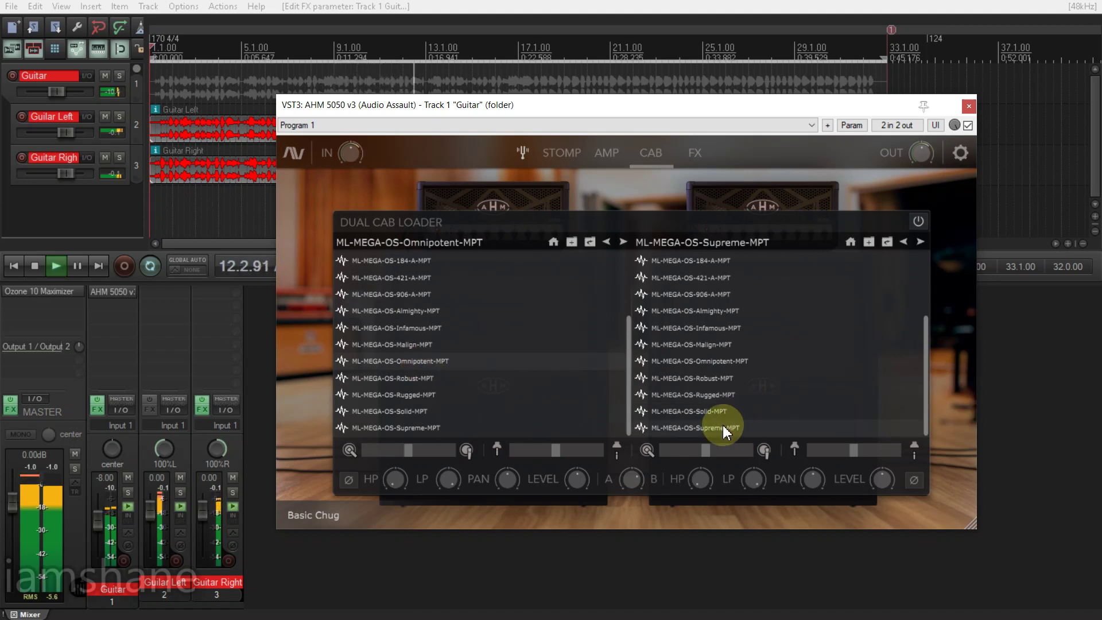
Step: Try ML-MEGA-OS-421-A-MPT in the second cab slot with ML-MEGA-OS-906-A-MPT in the first
click(721, 282)
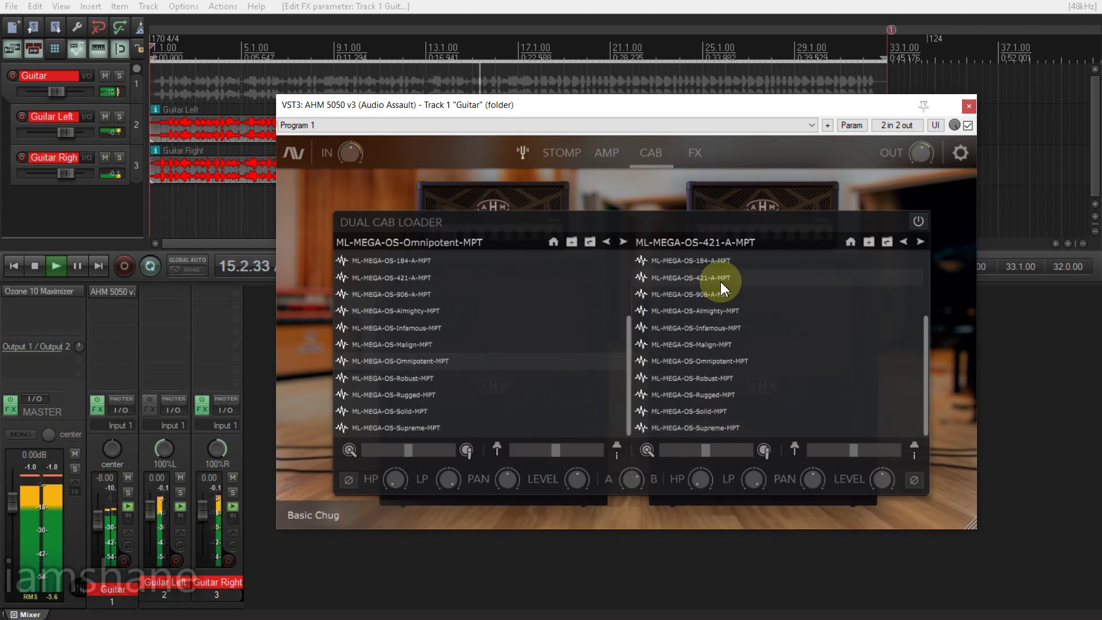
click(396, 297)
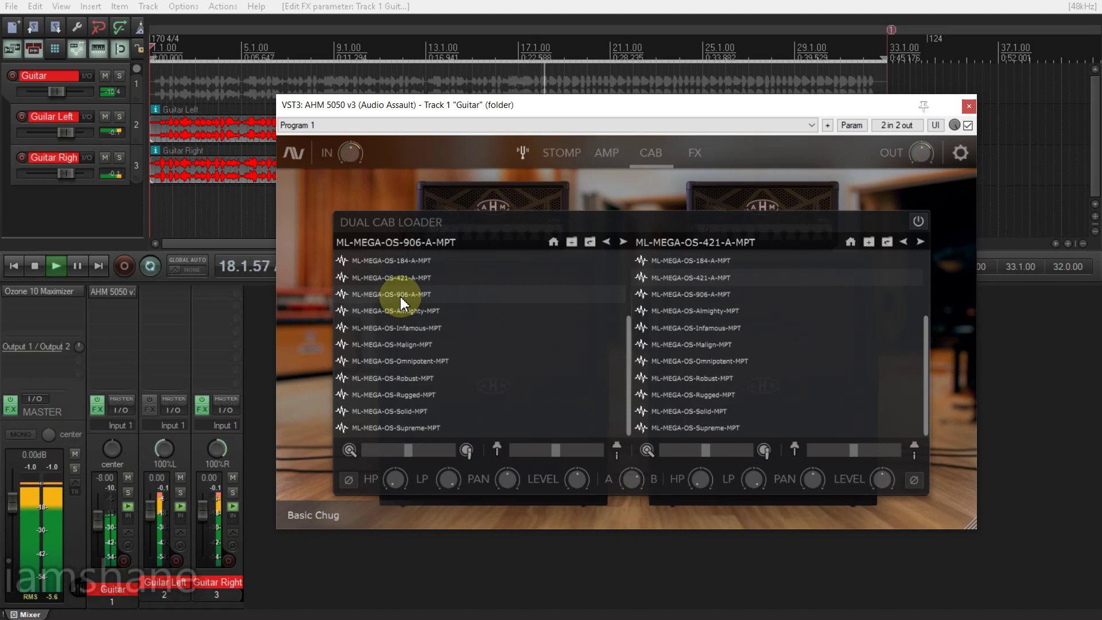
scroll(399, 303, up, 3)
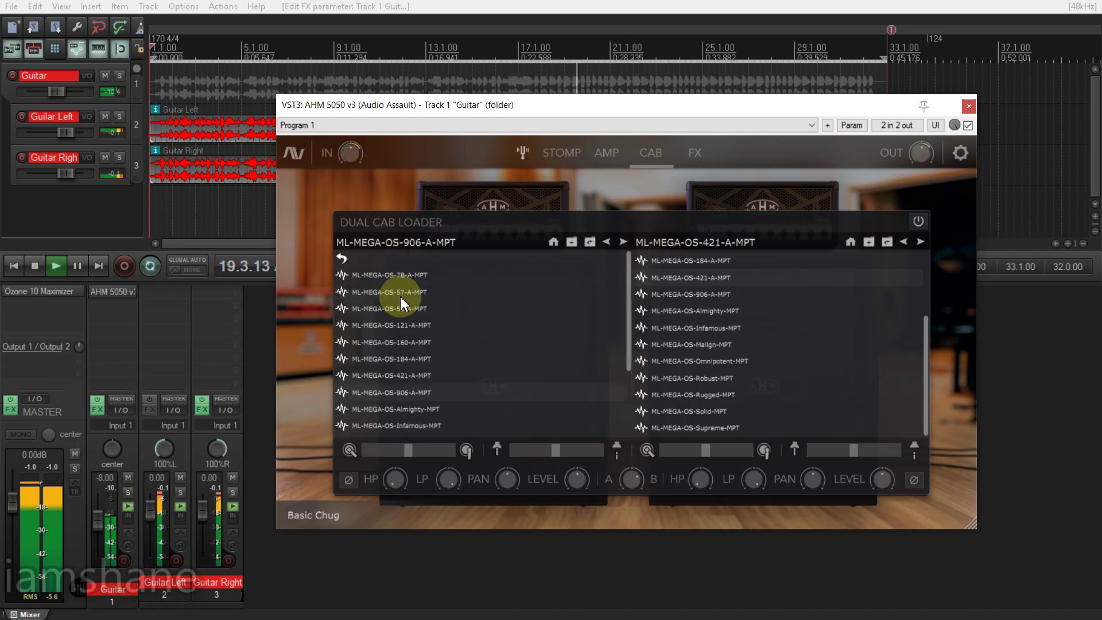
Step: Load ML-MEGA-OS-Omnipotent-MPT in the first cab slot and ML-MEGA-OS-Robust-MPT in the second
scroll(402, 303, down, 3)
click(404, 361)
click(705, 378)
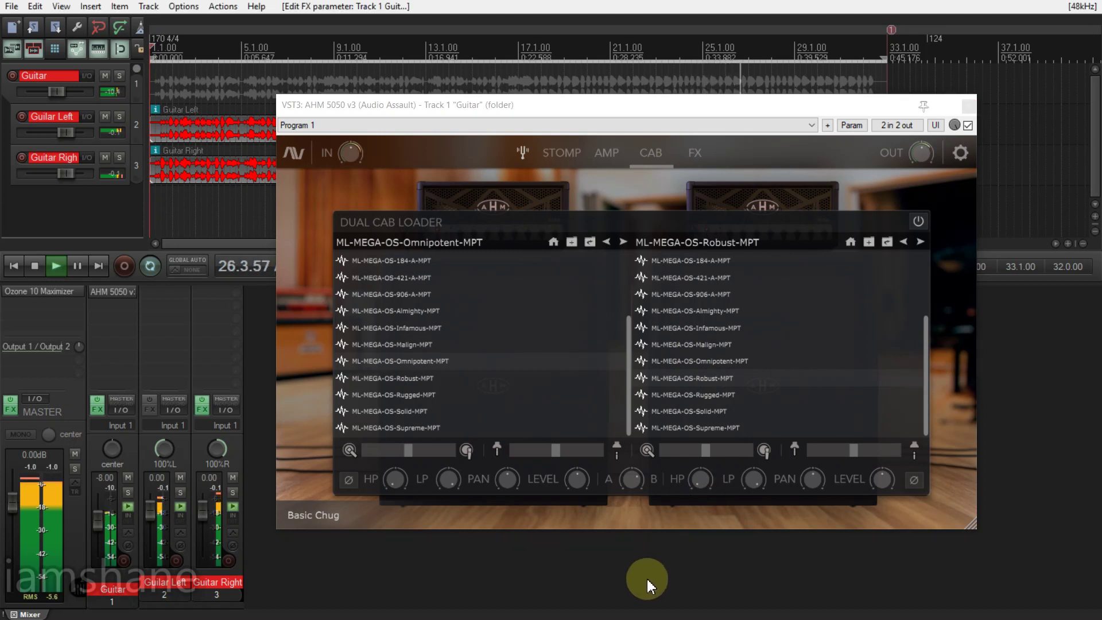
Step: Remove the project's loop/time selection and turn off repeat playback
key(Escape)
click(149, 266)
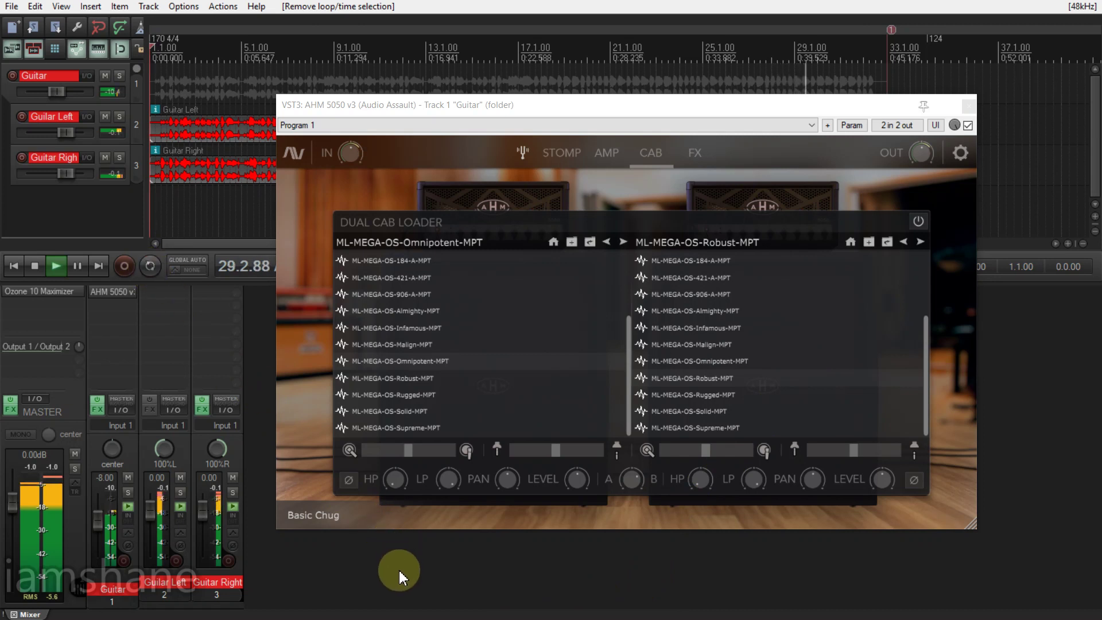